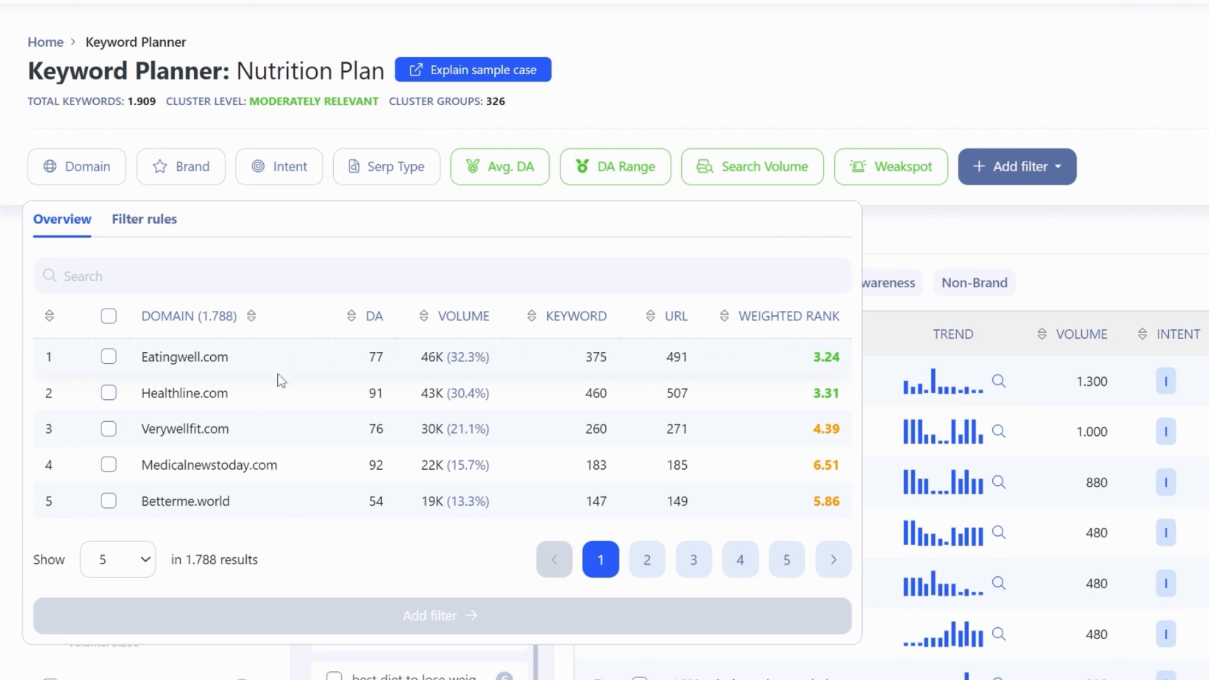
Look through the first two pages of ranking domains in the Nutrition Plan domain overview
{"action": "left_click", "coordinate": [649, 566]}
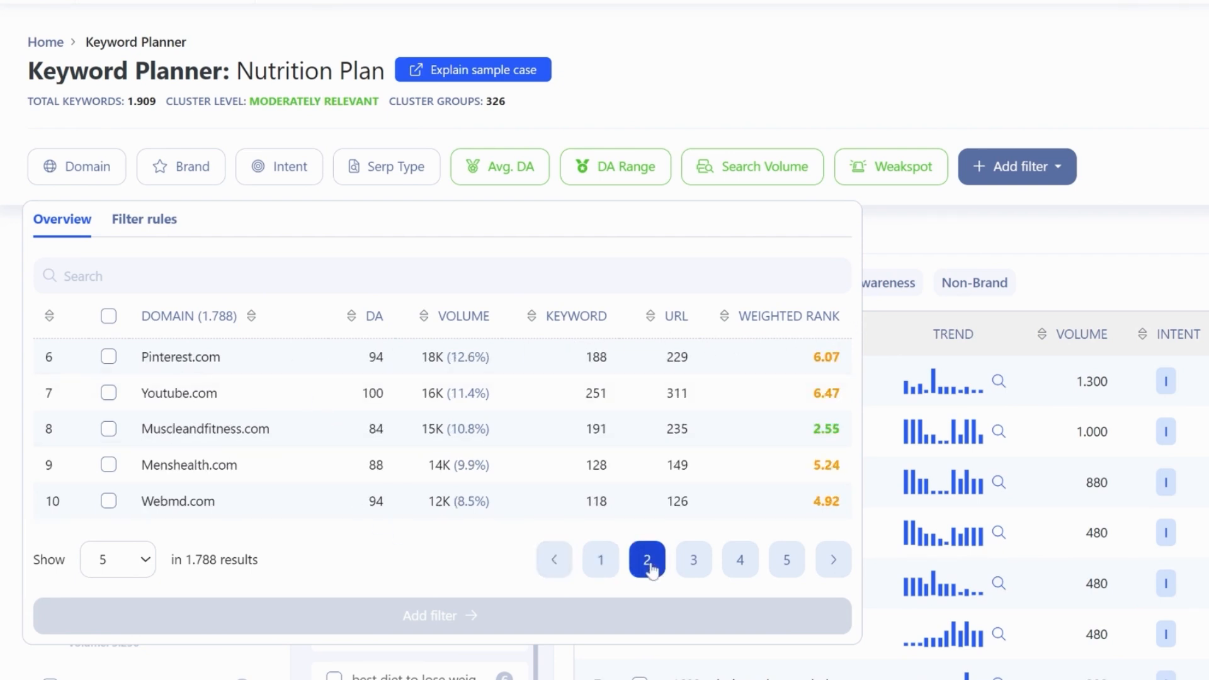
{"action": "left_click", "coordinate": [598, 561]}
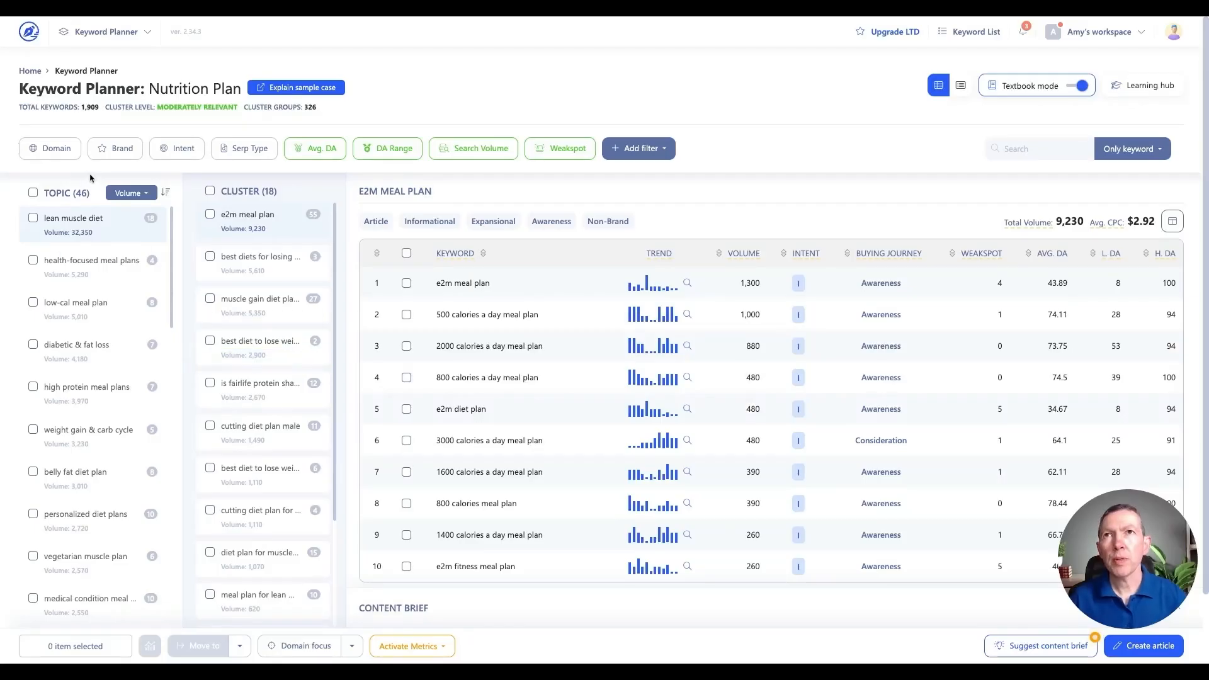
Add a domain filter rule that includes keywords for healthline.com
{"action": "left_click", "coordinate": [55, 148]}
{"action": "left_click", "coordinate": [92, 182]}
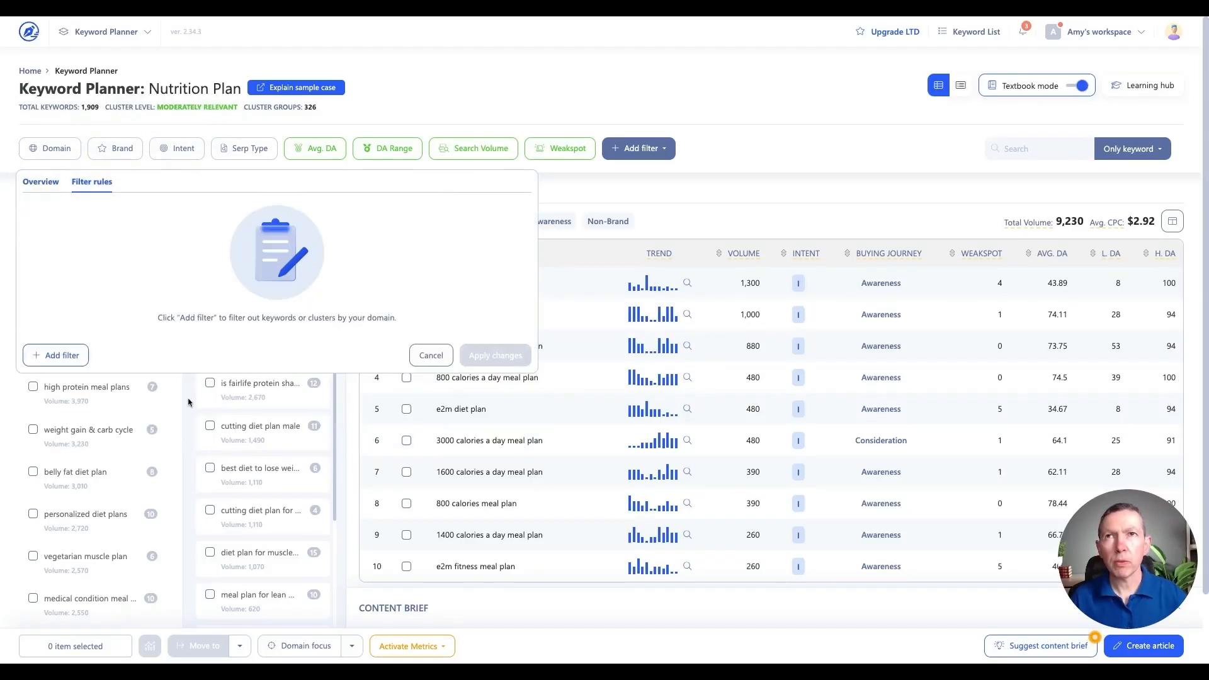
{"action": "left_click", "coordinate": [57, 355]}
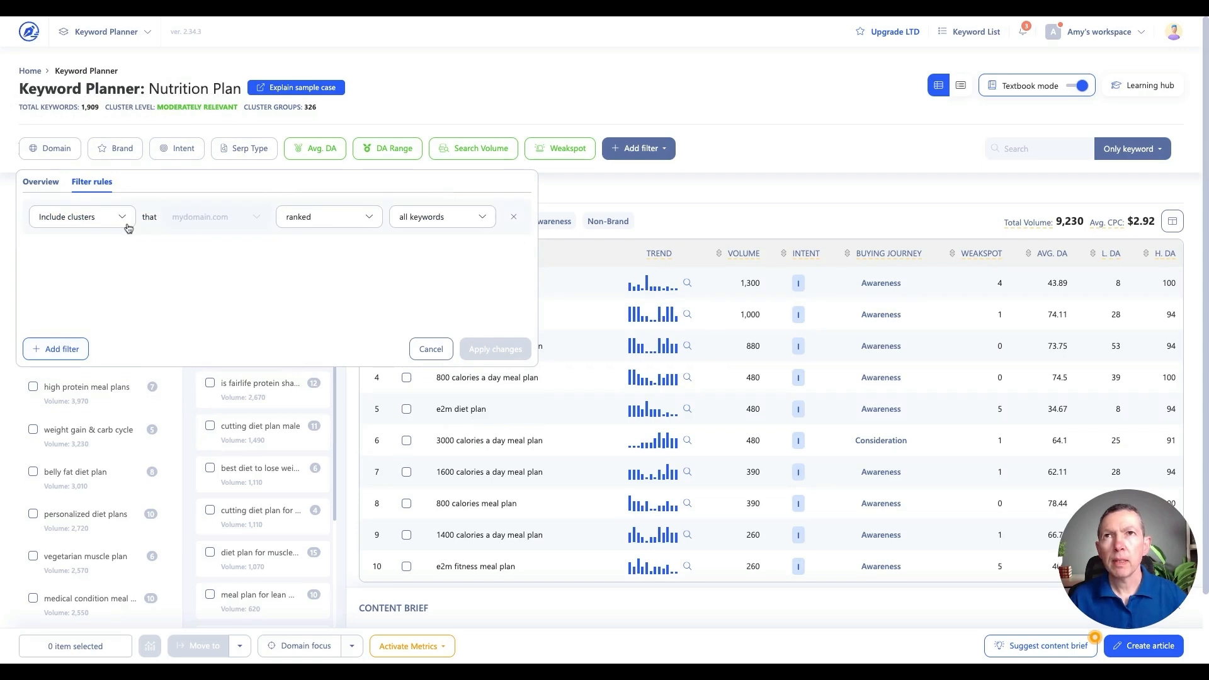
{"action": "left_click", "coordinate": [117, 219]}
{"action": "left_click", "coordinate": [107, 257]}
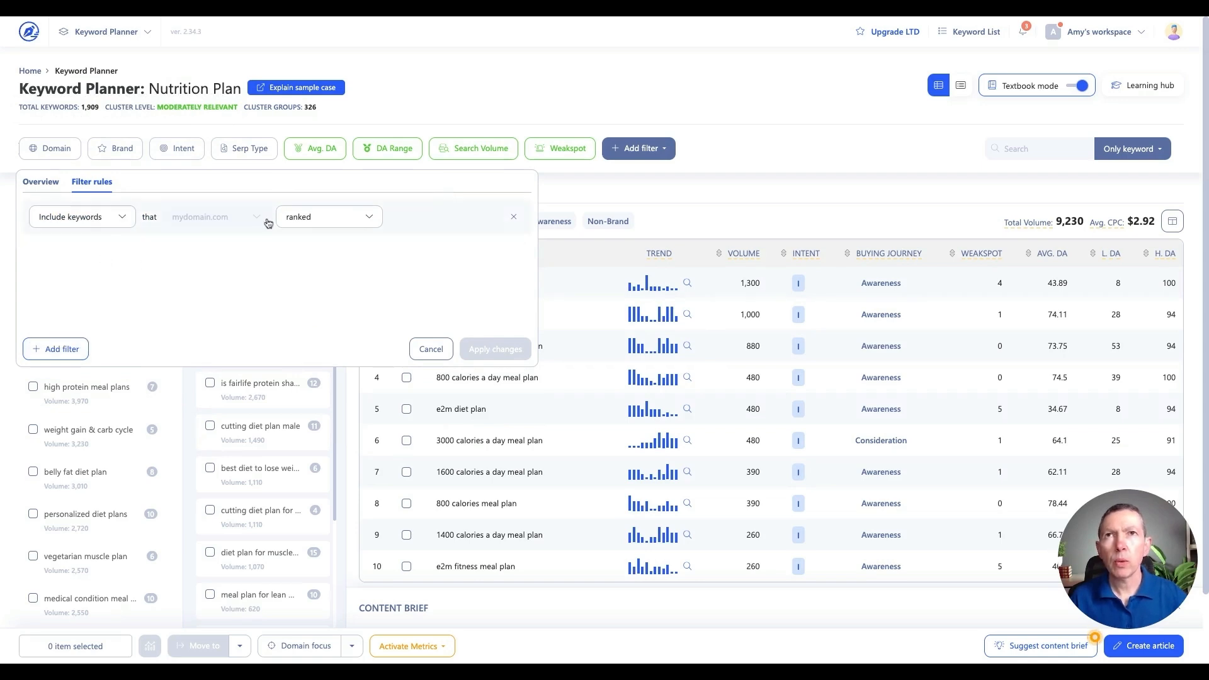
{"action": "left_click", "coordinate": [218, 221]}
{"action": "left_click", "coordinate": [196, 331]}
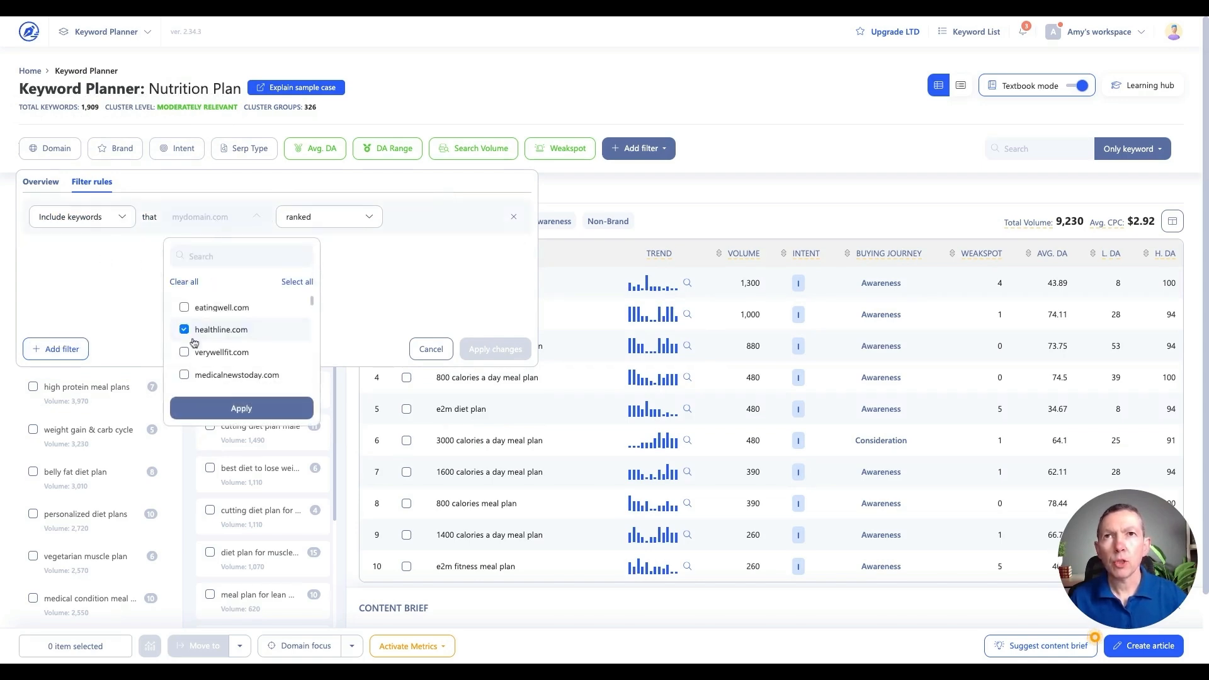
{"action": "left_click", "coordinate": [241, 408]}
Limit the healthline.com rule to ranking positions 1 - 5 and apply the filter changes
{"action": "left_click", "coordinate": [325, 222]}
{"action": "left_click", "coordinate": [316, 301]}
{"action": "left_click", "coordinate": [316, 320]}
{"action": "left_click", "coordinate": [422, 304]}
{"action": "left_click", "coordinate": [422, 304]}
{"action": "left_click", "coordinate": [422, 305]}
{"action": "left_click", "coordinate": [422, 305]}
{"action": "left_click", "coordinate": [398, 338]}
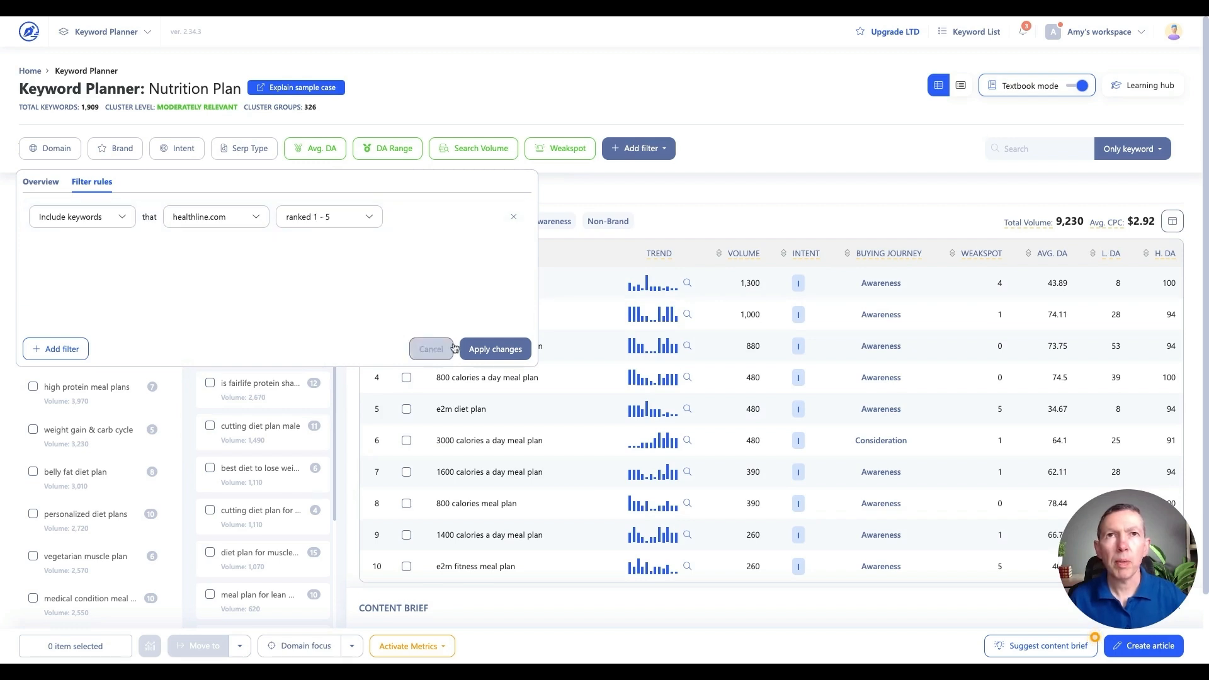
{"action": "left_click", "coordinate": [495, 349]}
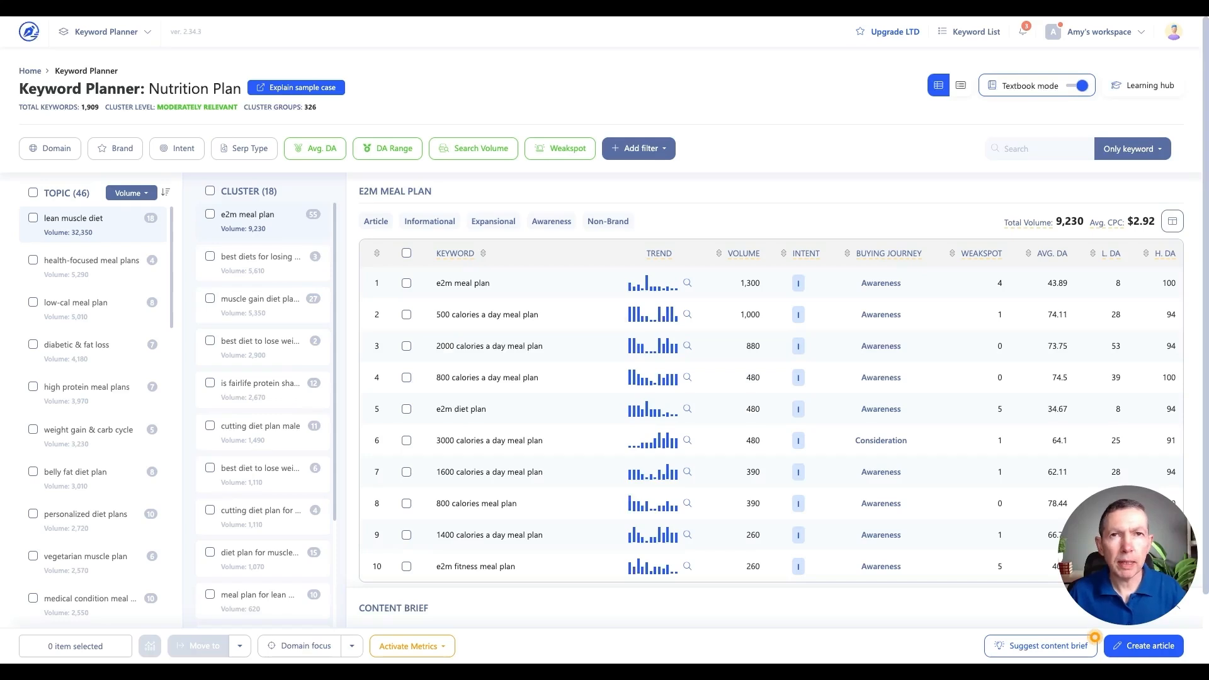
Show 50 domains per page in the domain overview and look down the list for low-authority sites
{"action": "left_click", "coordinate": [51, 148]}
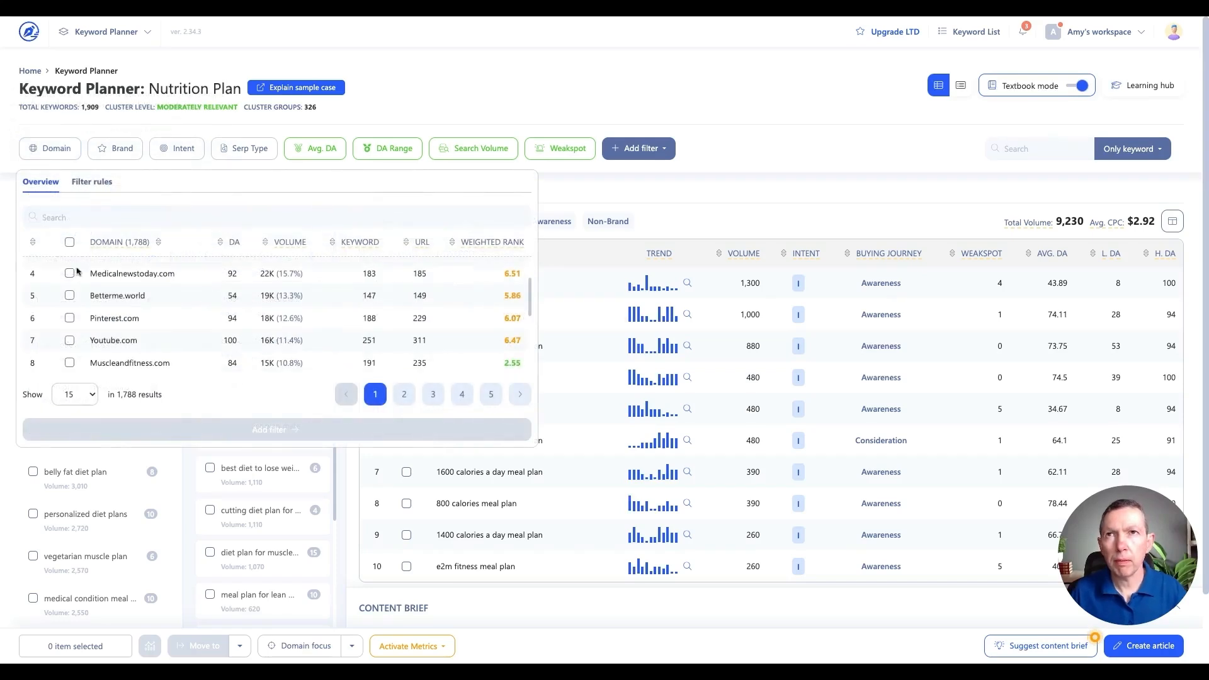
{"action": "left_click", "coordinate": [91, 398]}
{"action": "left_click", "coordinate": [138, 408]}
{"action": "scroll", "coordinate": [192, 336], "scroll_direction": "down", "scroll_amount": 1}
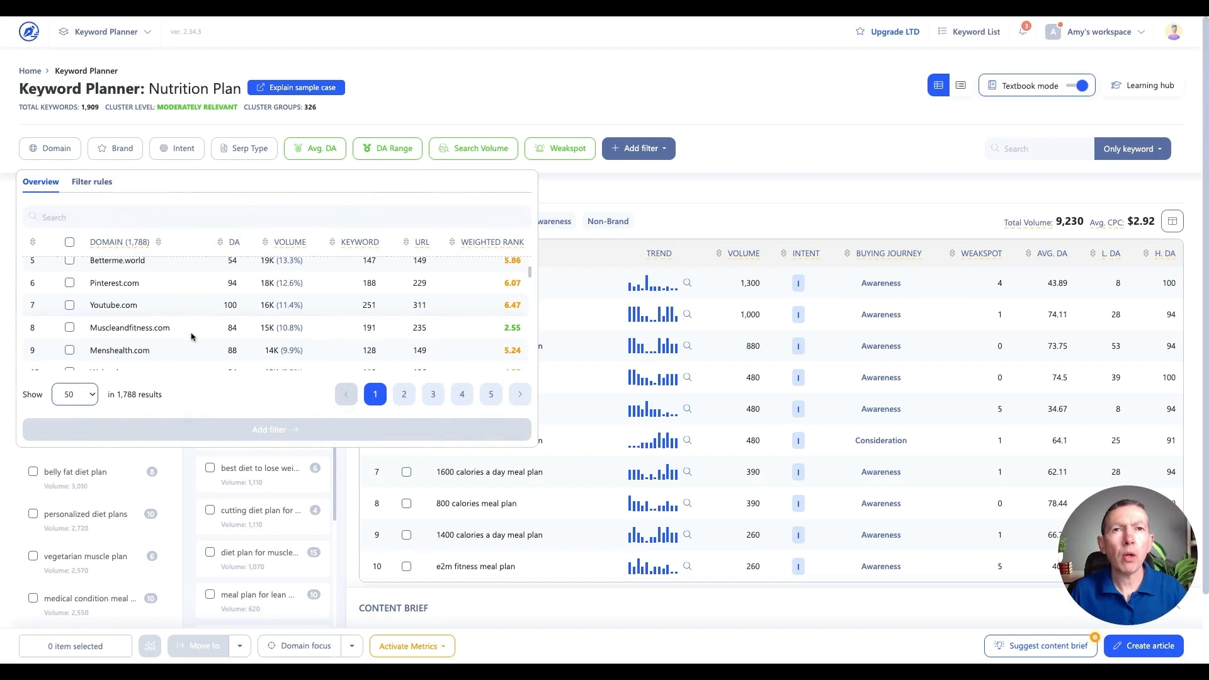
{"action": "scroll", "coordinate": [192, 337], "scroll_direction": "down", "scroll_amount": 2}
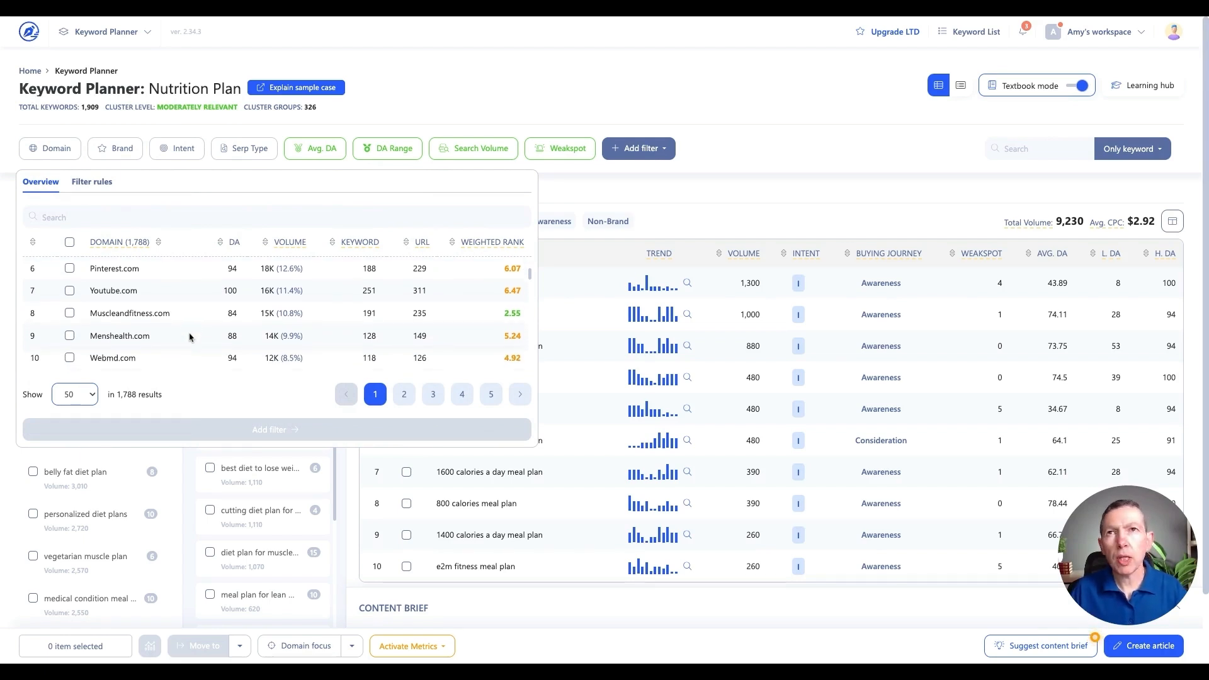
{"action": "scroll", "coordinate": [189, 338], "scroll_direction": "down", "scroll_amount": 3}
{"action": "scroll", "coordinate": [184, 341], "scroll_direction": "down", "scroll_amount": 5}
{"action": "scroll", "coordinate": [181, 344], "scroll_direction": "down", "scroll_amount": 2}
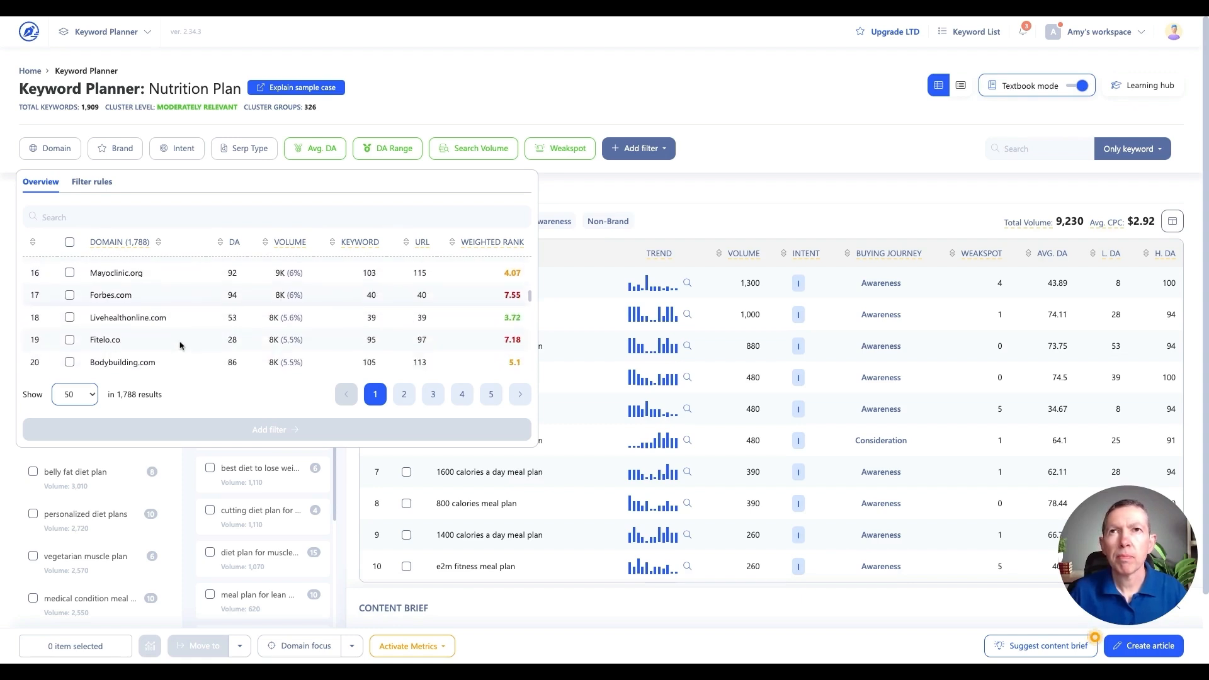
Select Dmoose.com and Fitelo.co in the domain list and add a filter for both domains
{"action": "left_click", "coordinate": [69, 340]}
{"action": "left_click", "coordinate": [69, 341]}
{"action": "scroll", "coordinate": [183, 337], "scroll_direction": "down", "scroll_amount": 6}
{"action": "scroll", "coordinate": [185, 340], "scroll_direction": "down", "scroll_amount": 7}
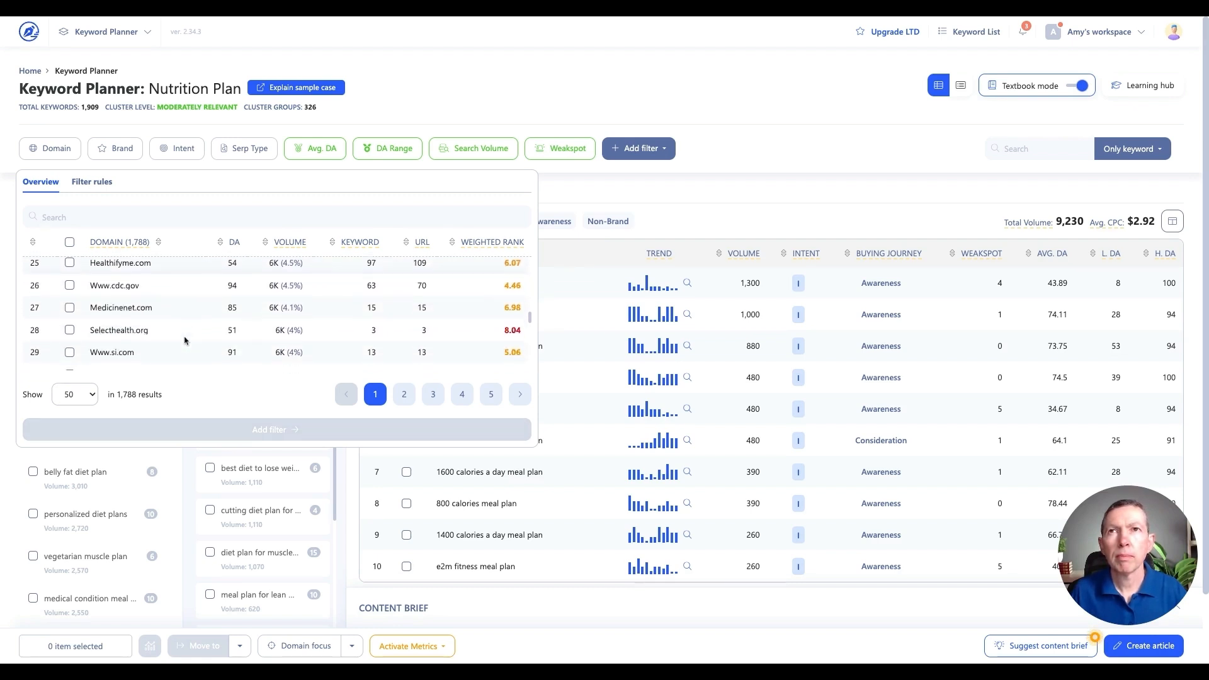
{"action": "scroll", "coordinate": [183, 342], "scroll_direction": "down", "scroll_amount": 1}
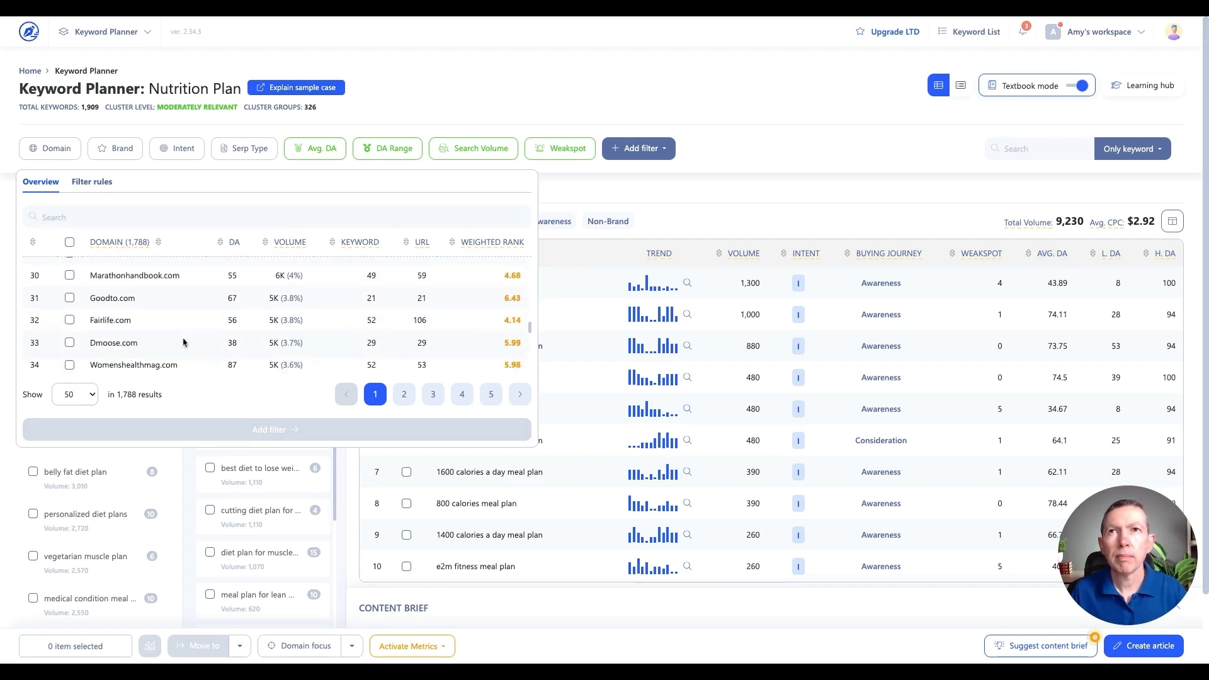
{"action": "left_click", "coordinate": [69, 336]}
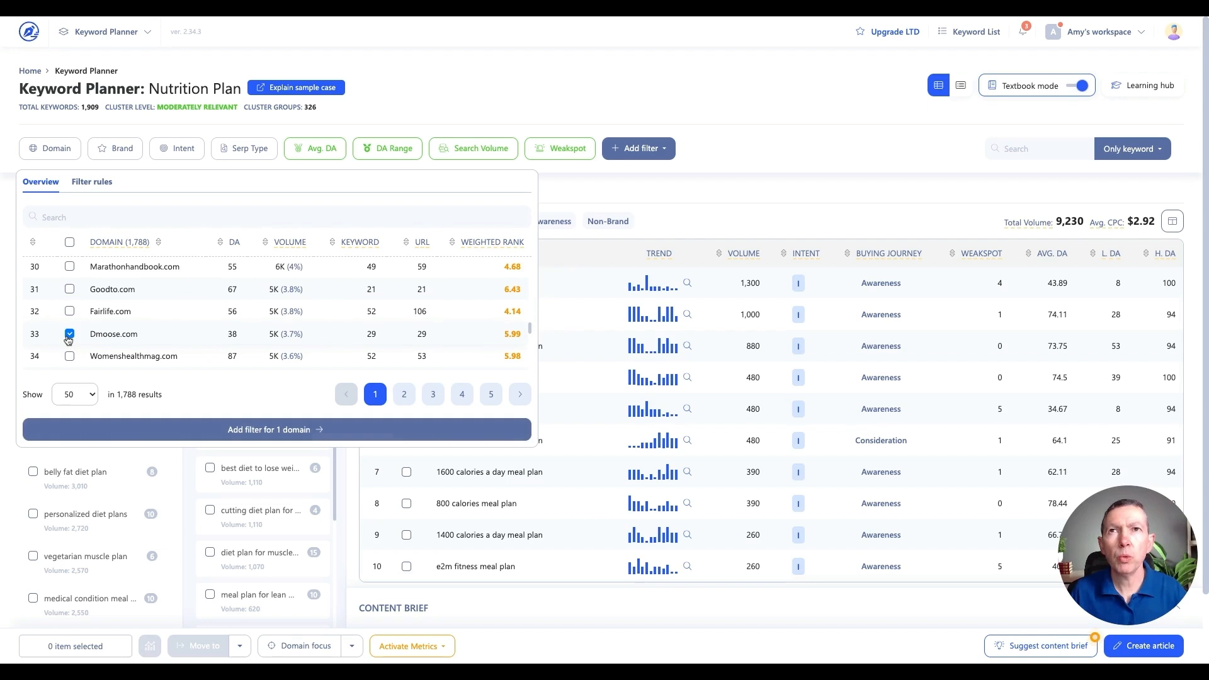
{"action": "left_click", "coordinate": [69, 335]}
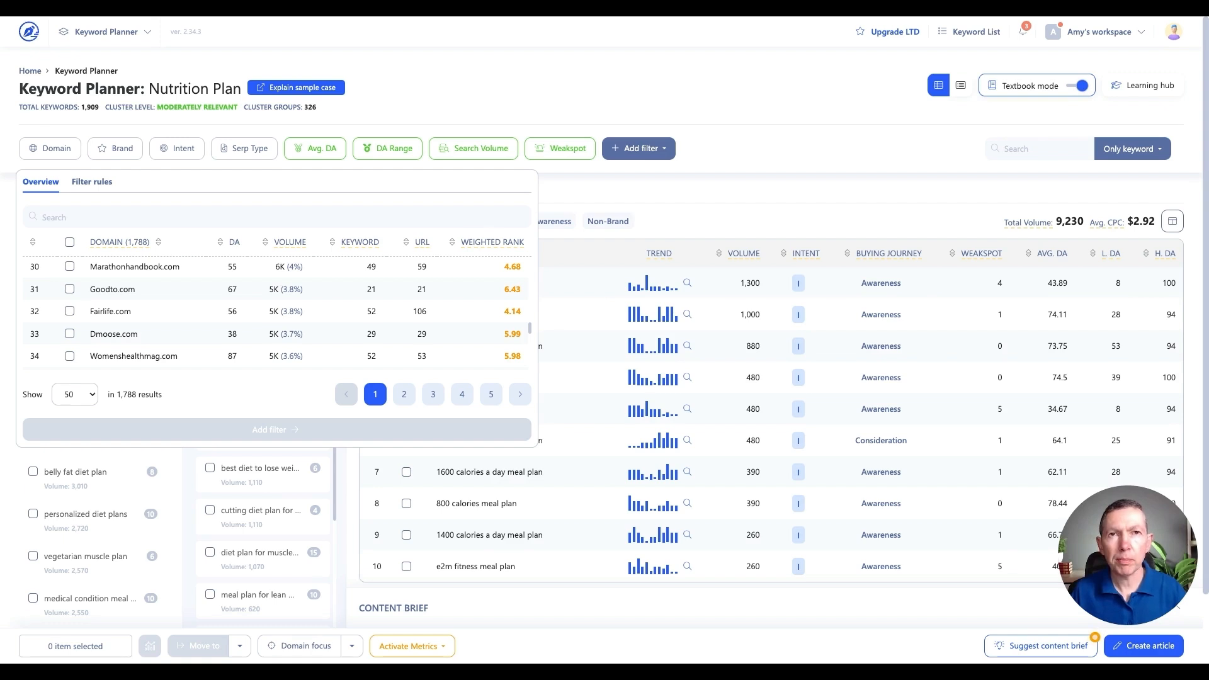
{"action": "left_click", "coordinate": [70, 334]}
{"action": "scroll", "coordinate": [113, 334], "scroll_direction": "up", "scroll_amount": 3}
{"action": "scroll", "coordinate": [113, 335], "scroll_direction": "up", "scroll_amount": 3}
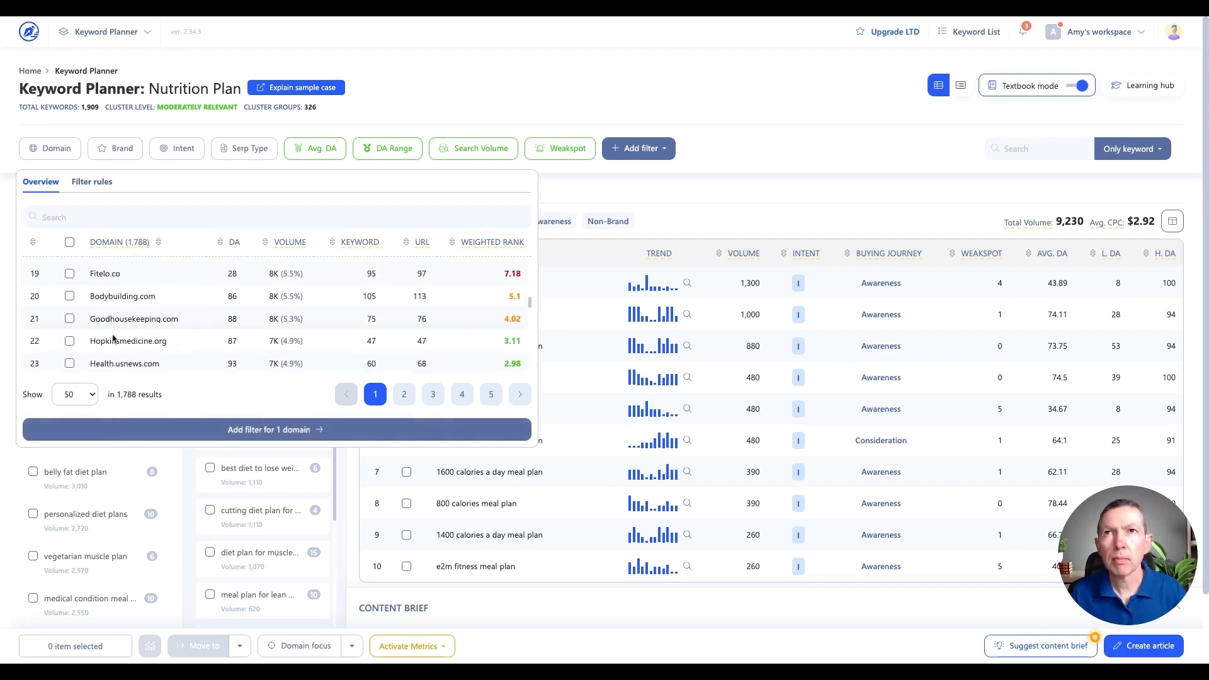
{"action": "left_click", "coordinate": [69, 273]}
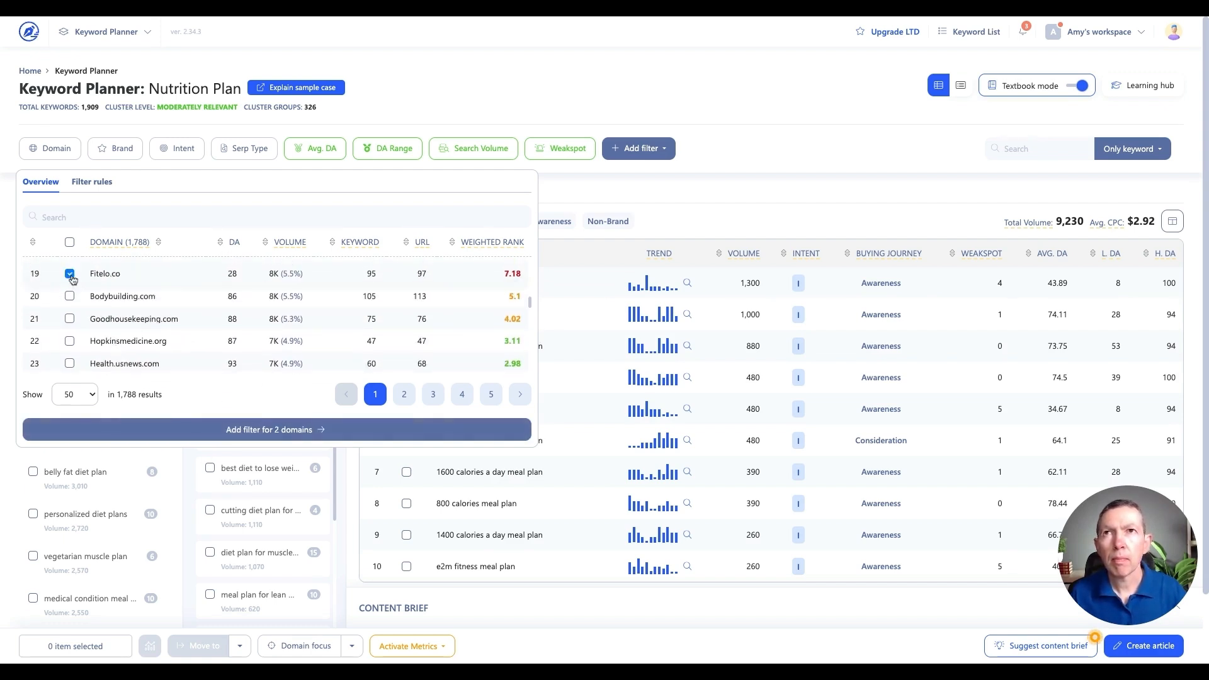
{"action": "left_click", "coordinate": [232, 428]}
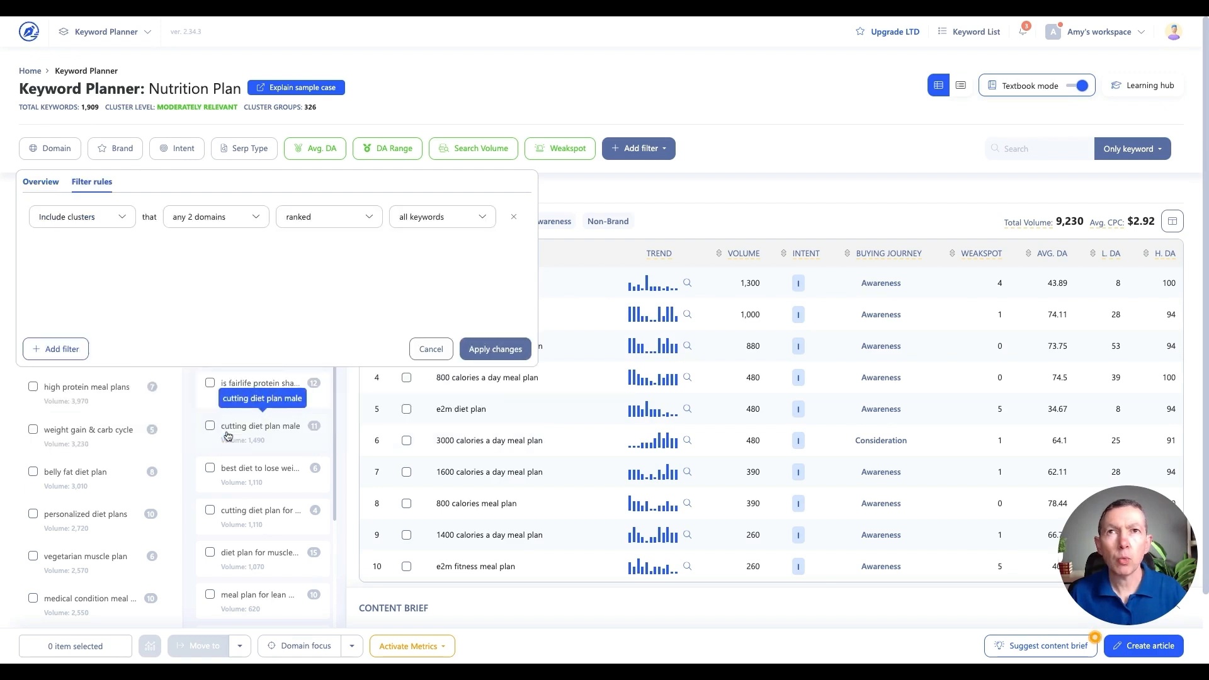
Set the two-domain rule to include keywords, restrict its ranking position, and apply the filter changes
{"action": "left_click", "coordinate": [120, 221]}
{"action": "left_click", "coordinate": [100, 263]}
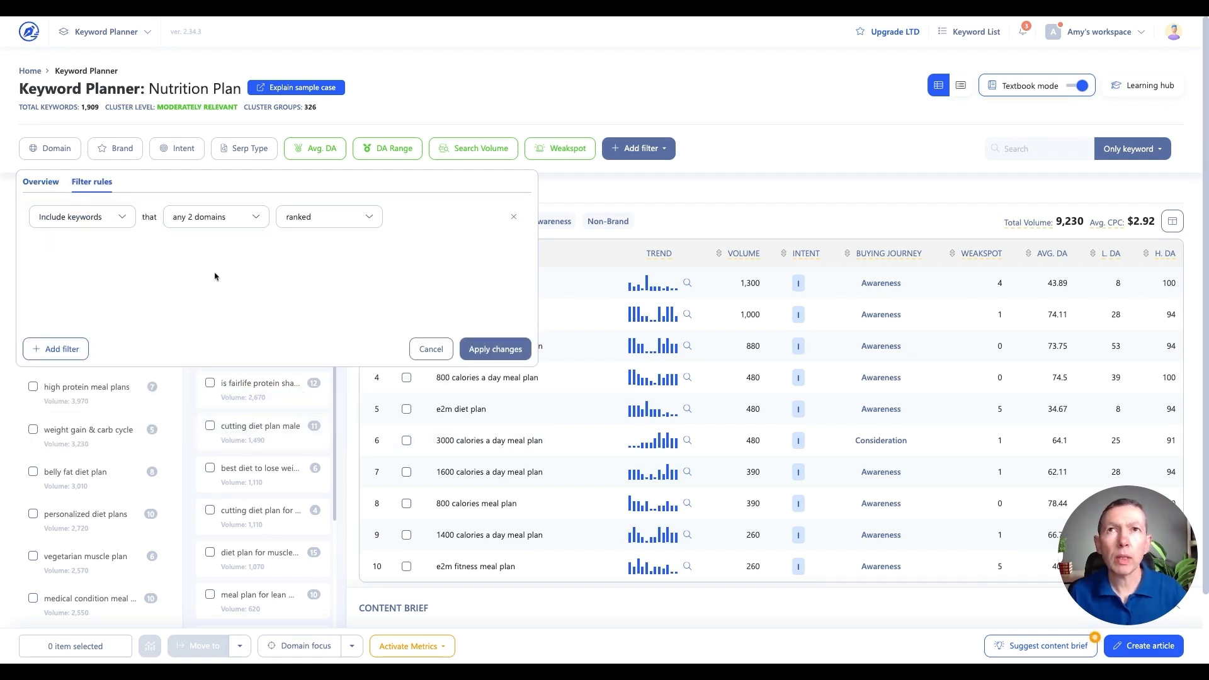
{"action": "left_click", "coordinate": [325, 229]}
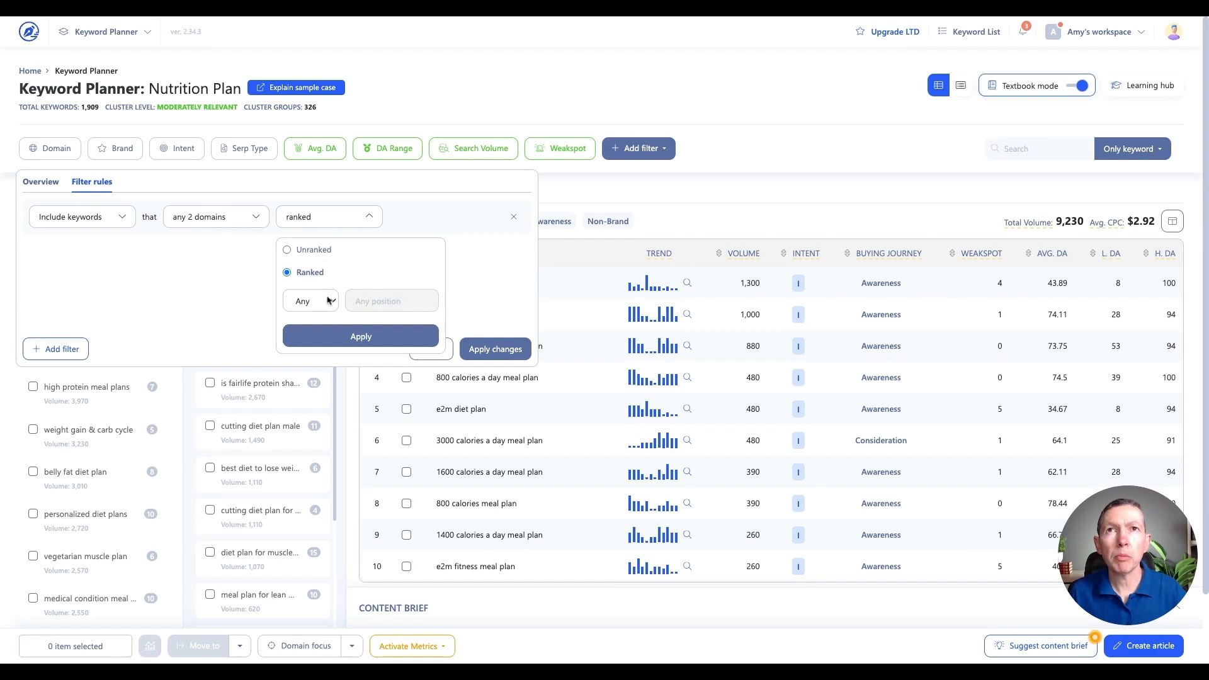
{"action": "left_click", "coordinate": [328, 304]}
{"action": "left_click", "coordinate": [422, 304]}
{"action": "left_click", "coordinate": [400, 336]}
{"action": "left_click", "coordinate": [511, 349]}
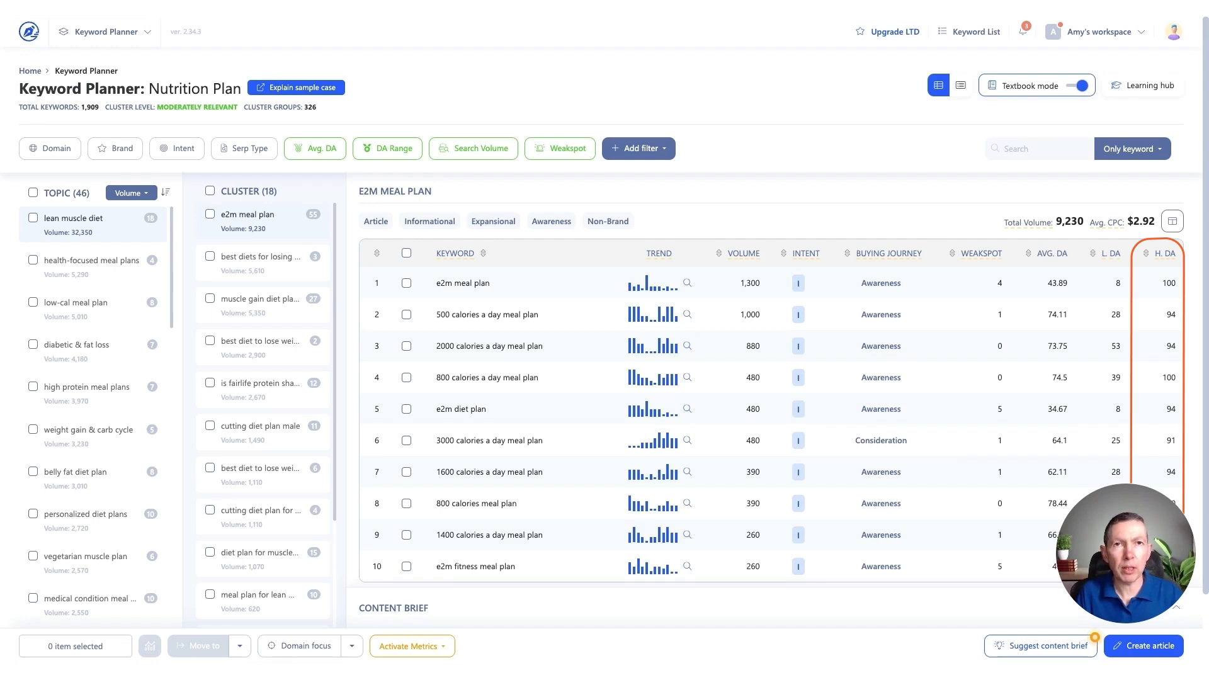
Expand the keyword "500 calories a day meal plan" and examine its search volume and SERP overview
{"action": "left_click", "coordinate": [480, 321]}
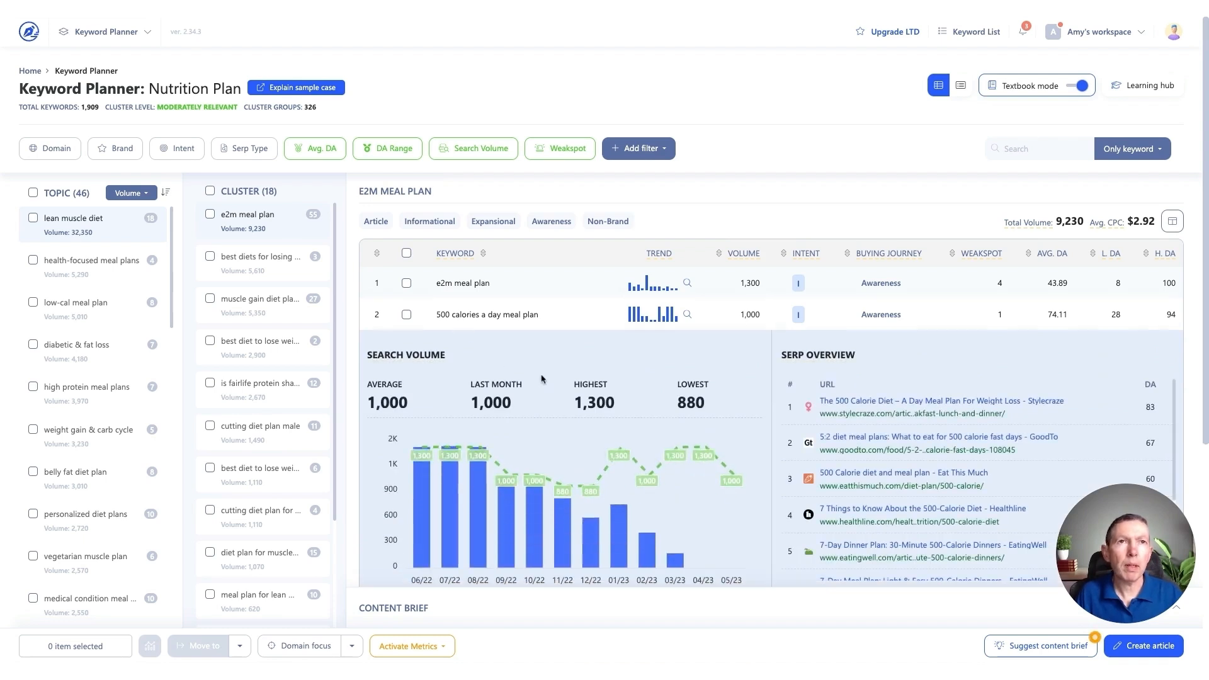
{"action": "scroll", "coordinate": [910, 483], "scroll_direction": "down", "scroll_amount": 2}
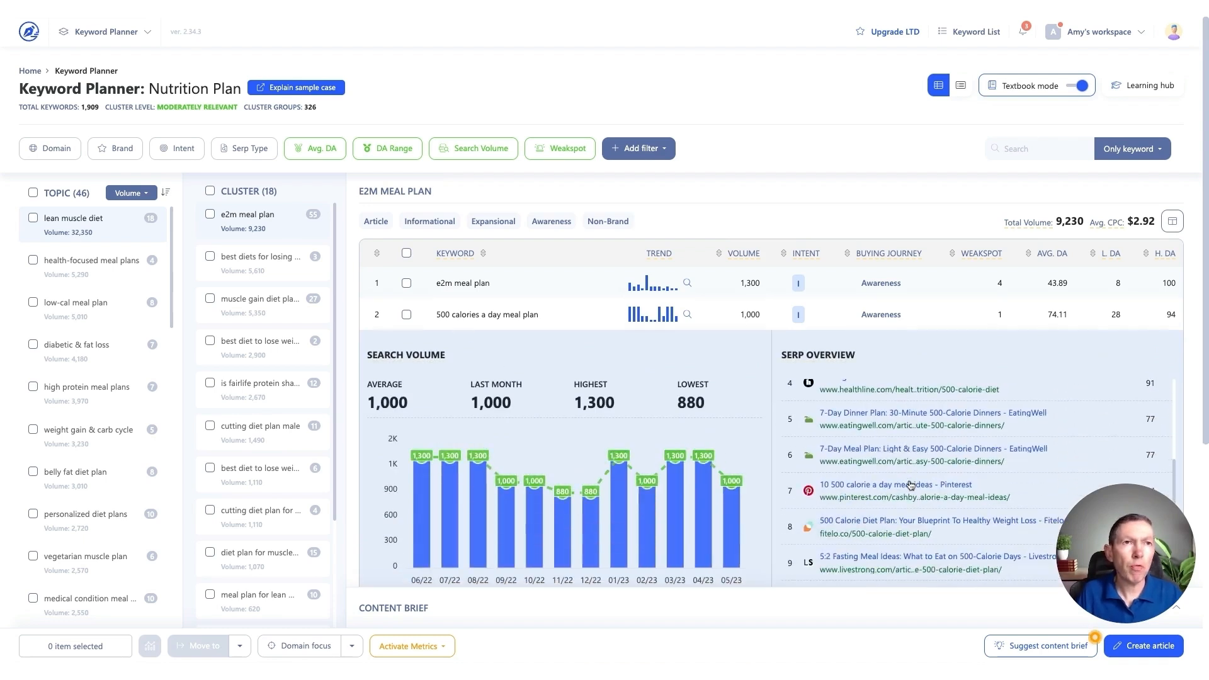
{"action": "scroll", "coordinate": [909, 488], "scroll_direction": "down", "scroll_amount": 1}
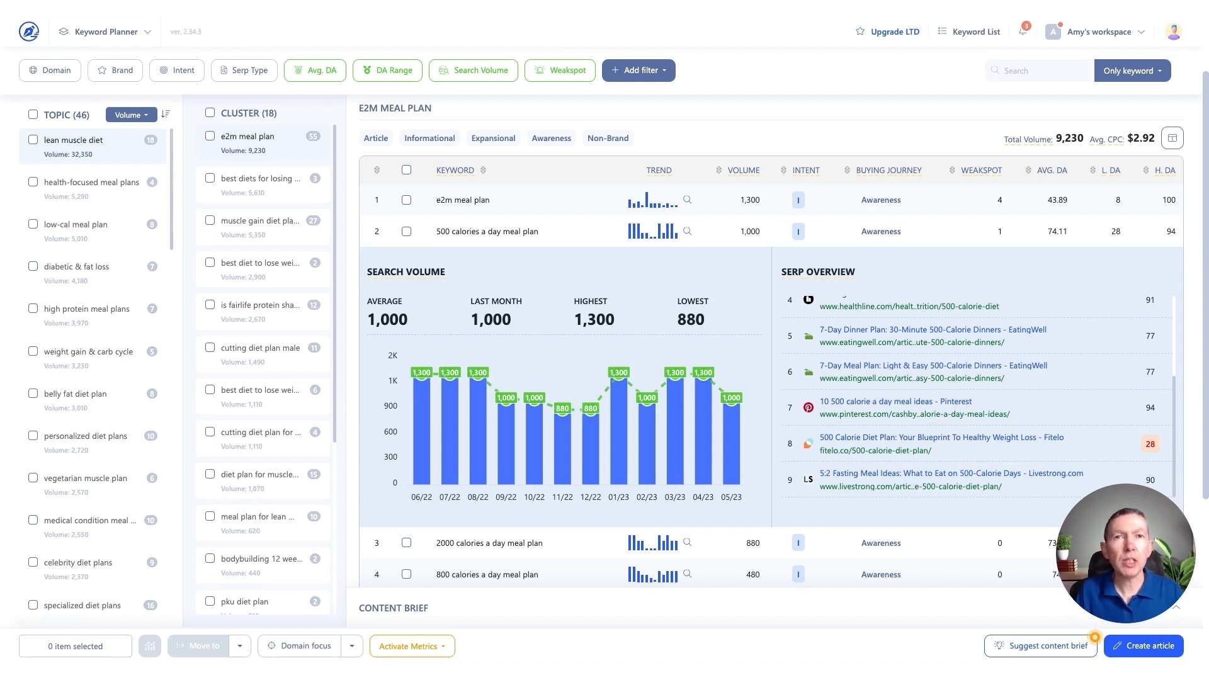
{"action": "scroll", "coordinate": [901, 545], "scroll_direction": "up", "scroll_amount": 2}
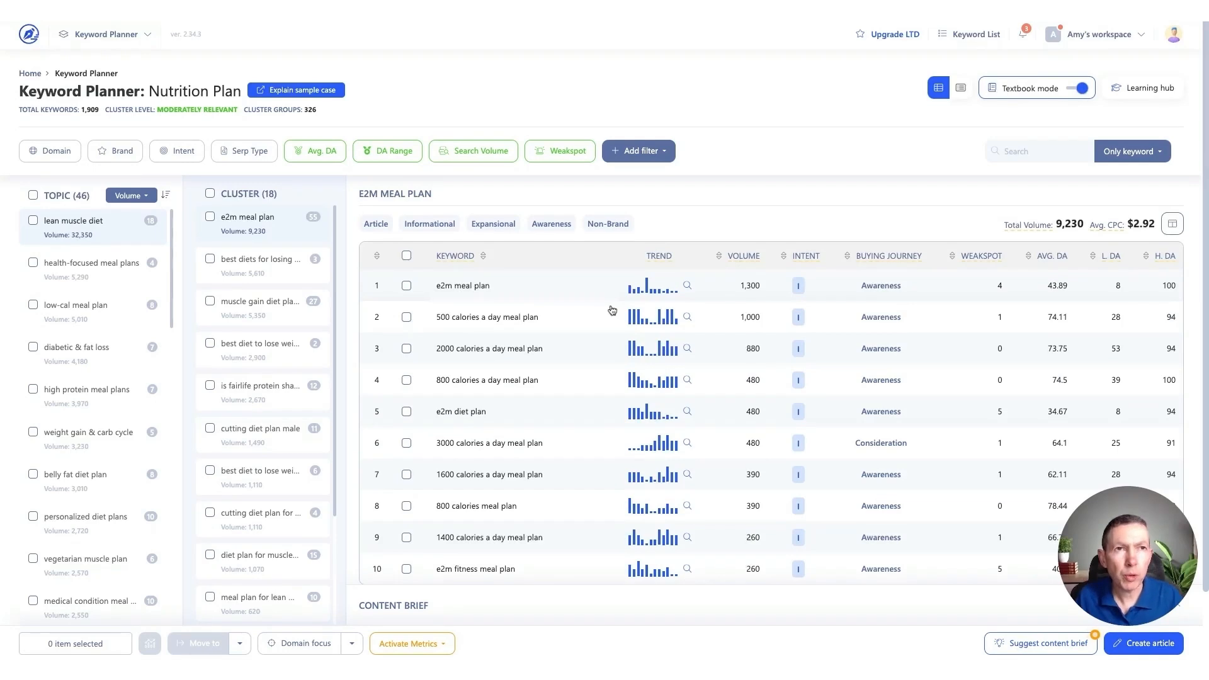
Filter the keywords to a minimum Weakspot value of 2
{"action": "left_click", "coordinate": [559, 151]}
{"action": "left_click", "coordinate": [551, 191]}
{"action": "type", "text": "2"}
{"action": "left_click", "coordinate": [590, 222]}
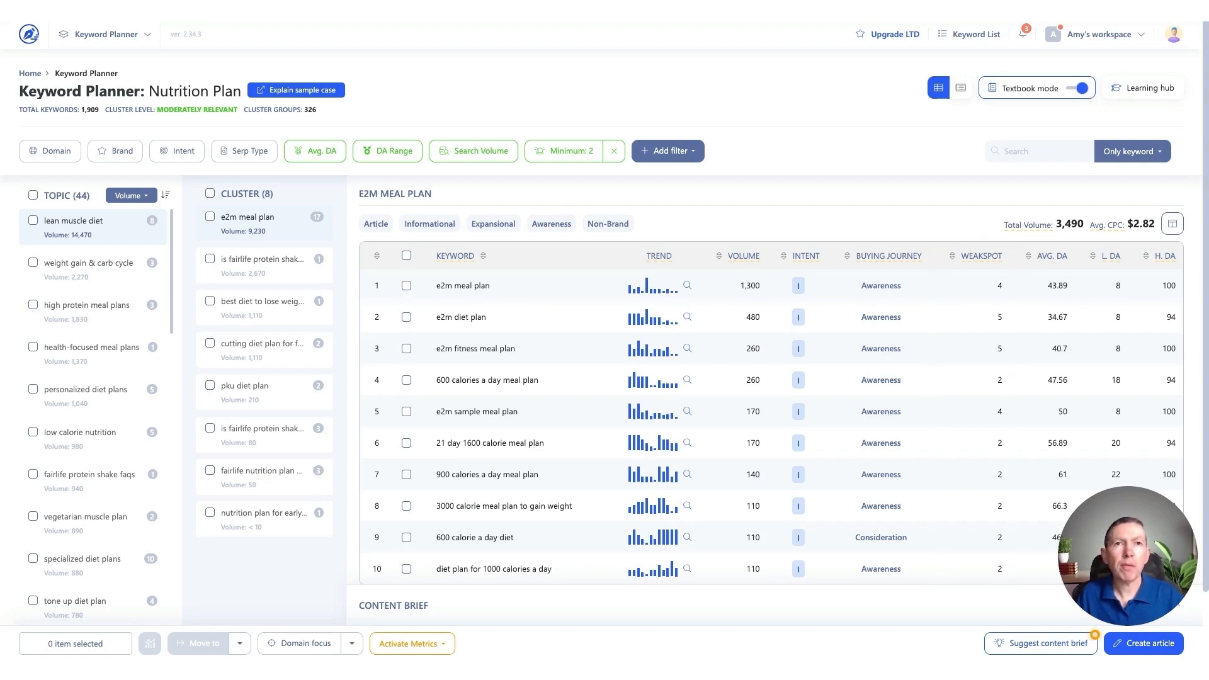
Select all the filtered topics and open the options of the selected clusters count
{"action": "left_click", "coordinate": [33, 195]}
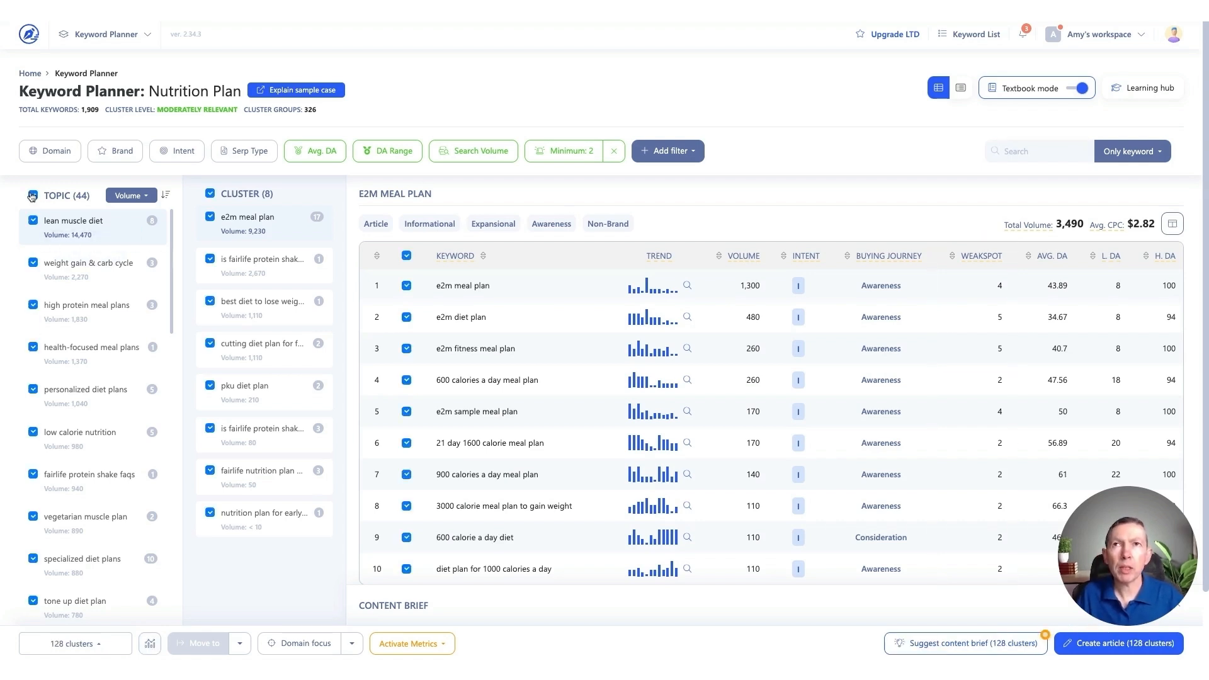
{"action": "left_click", "coordinate": [113, 646]}
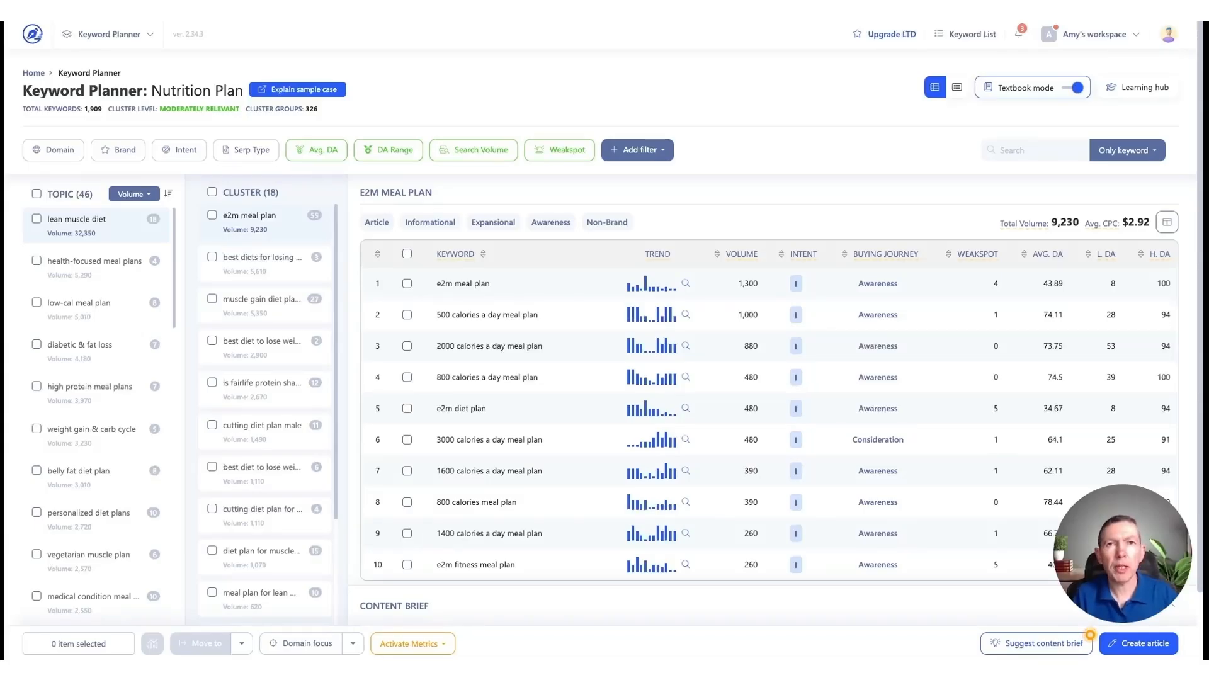
Select Verywellfit.com in the domain overview
{"action": "left_click", "coordinate": [63, 154]}
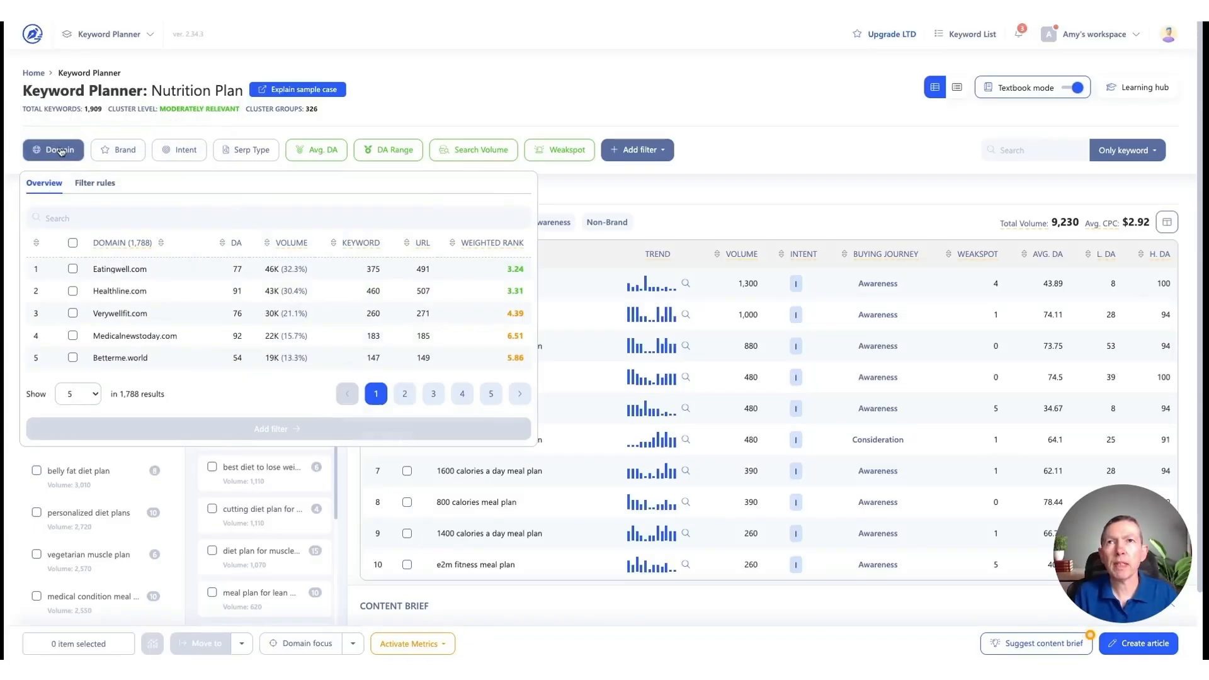
{"action": "left_click", "coordinate": [73, 313]}
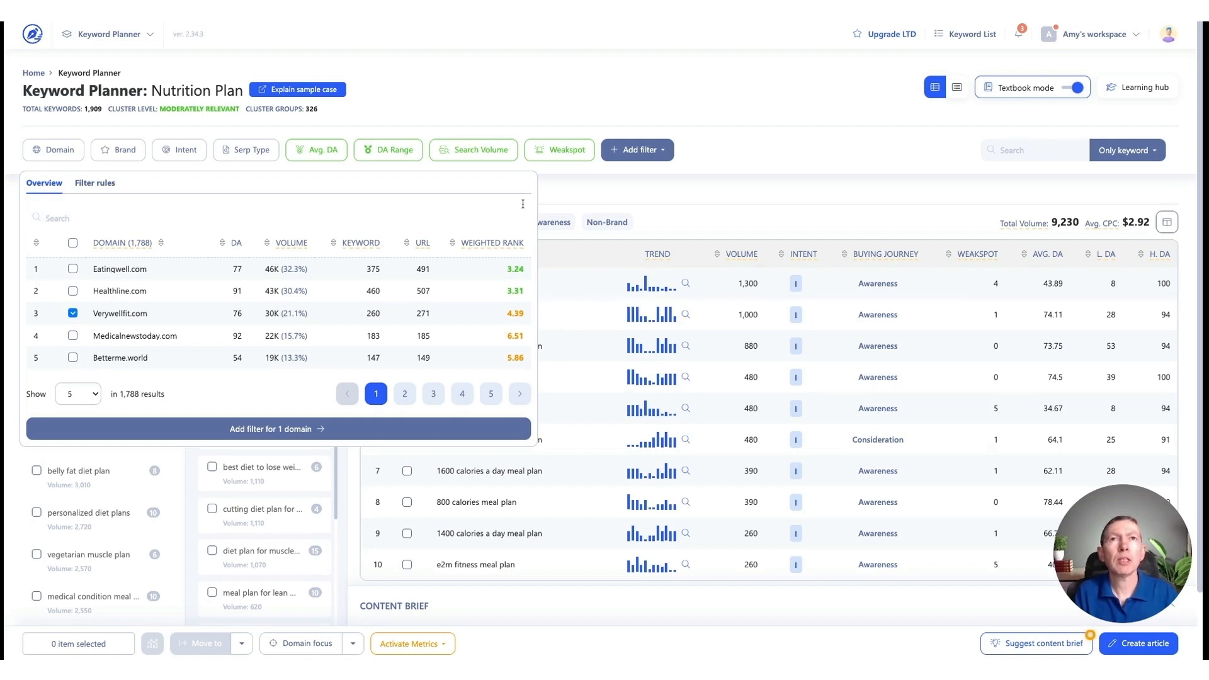
Filter the keywords to a DA Range maximum of 70
{"action": "left_click", "coordinate": [404, 153]}
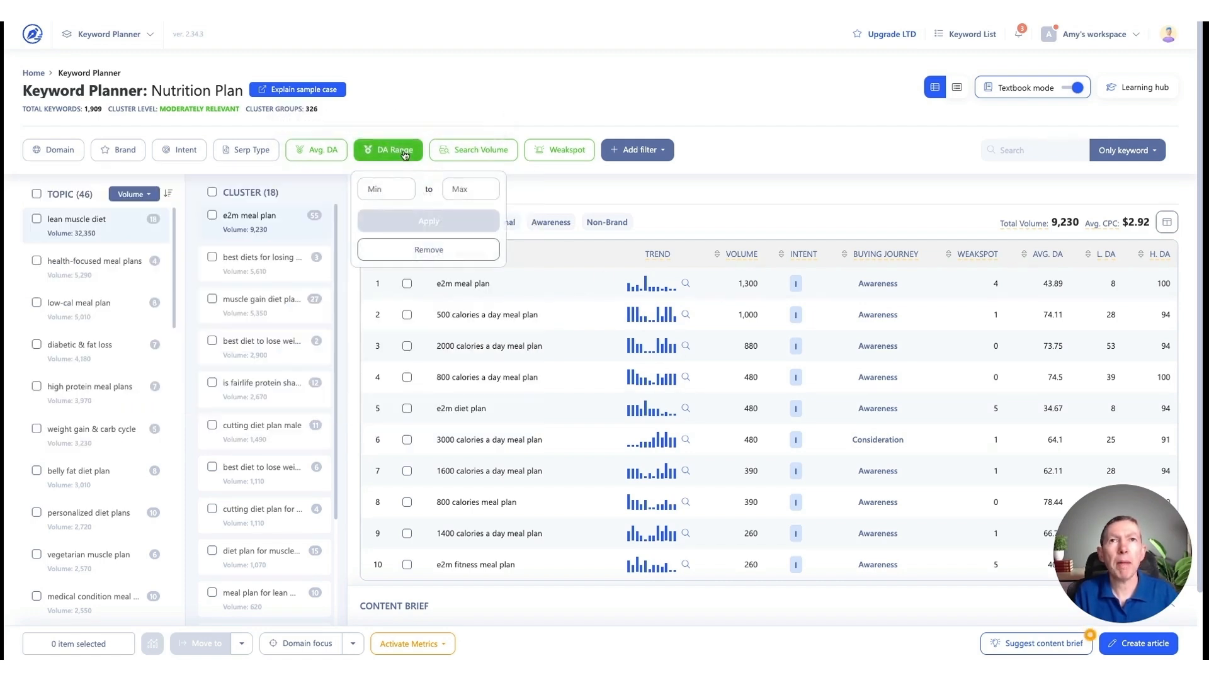
{"action": "left_click", "coordinate": [466, 189]}
{"action": "type", "text": "70"}
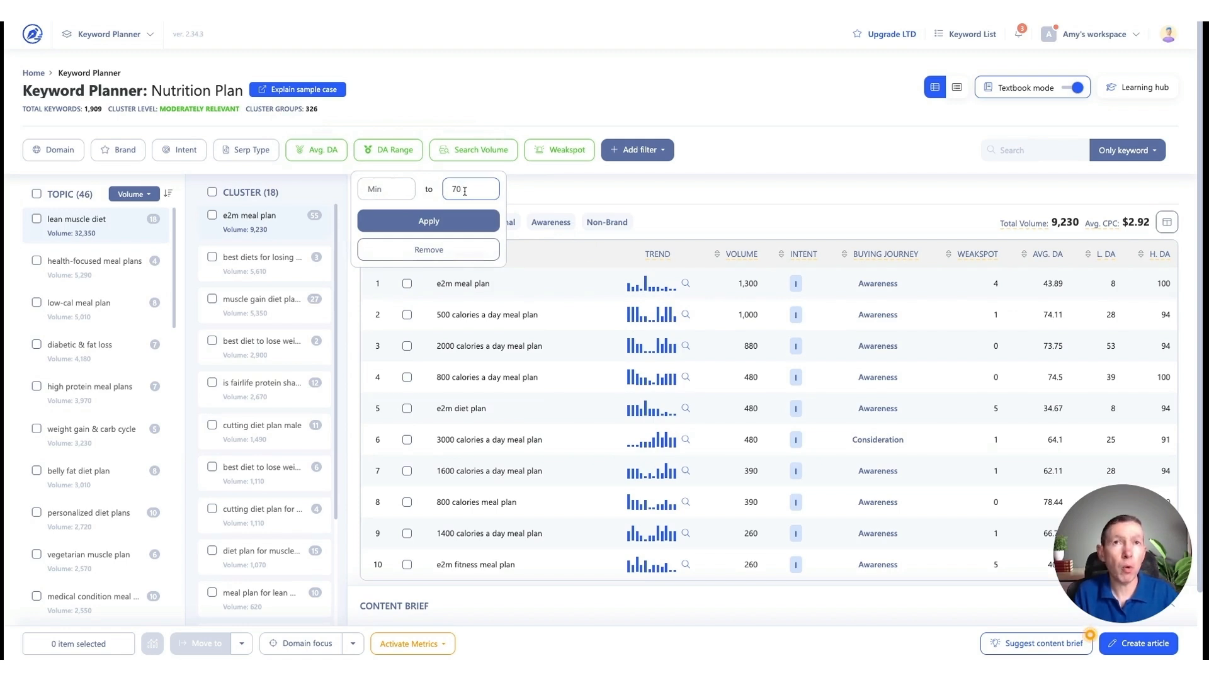
{"action": "left_click", "coordinate": [451, 223]}
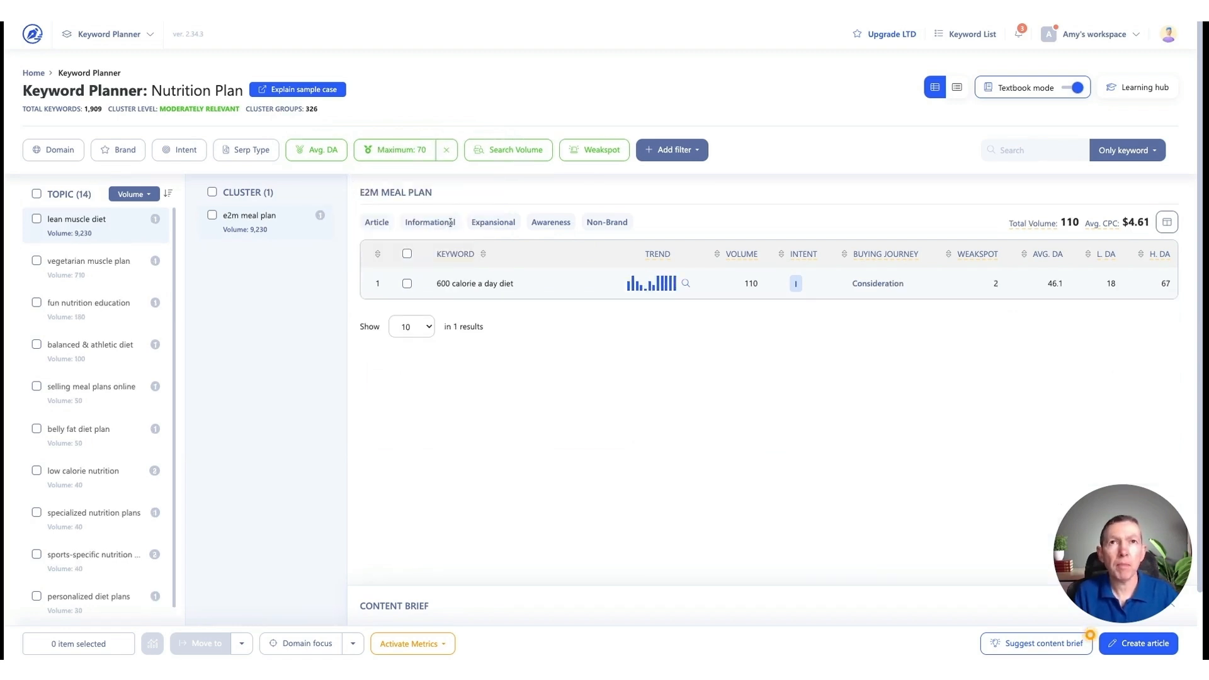